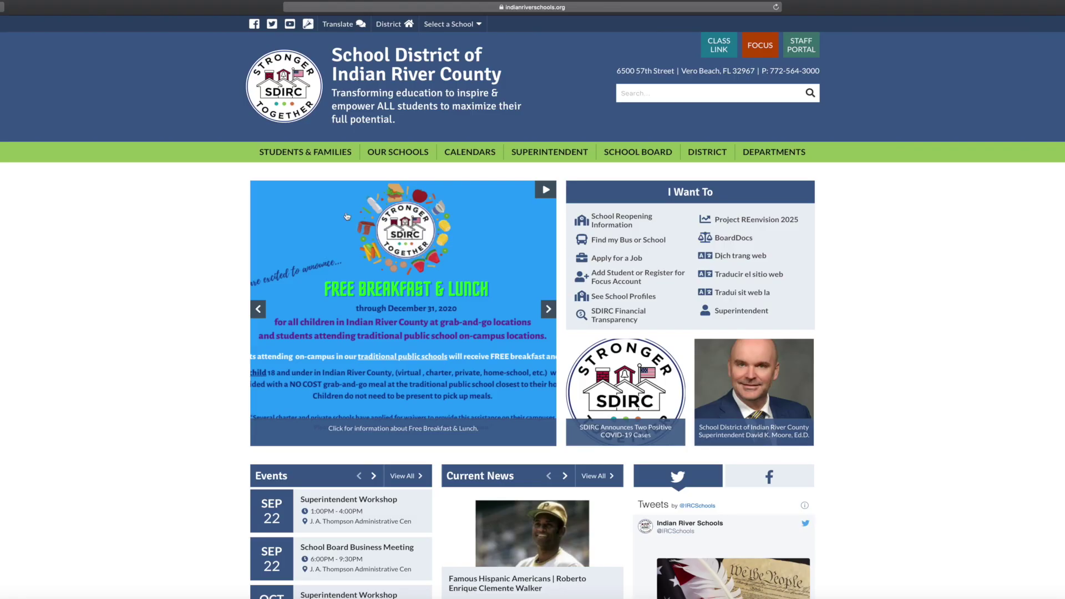
- Go to Students & Families on the district site and open the Focus Registration Portal tile
click(294, 153)
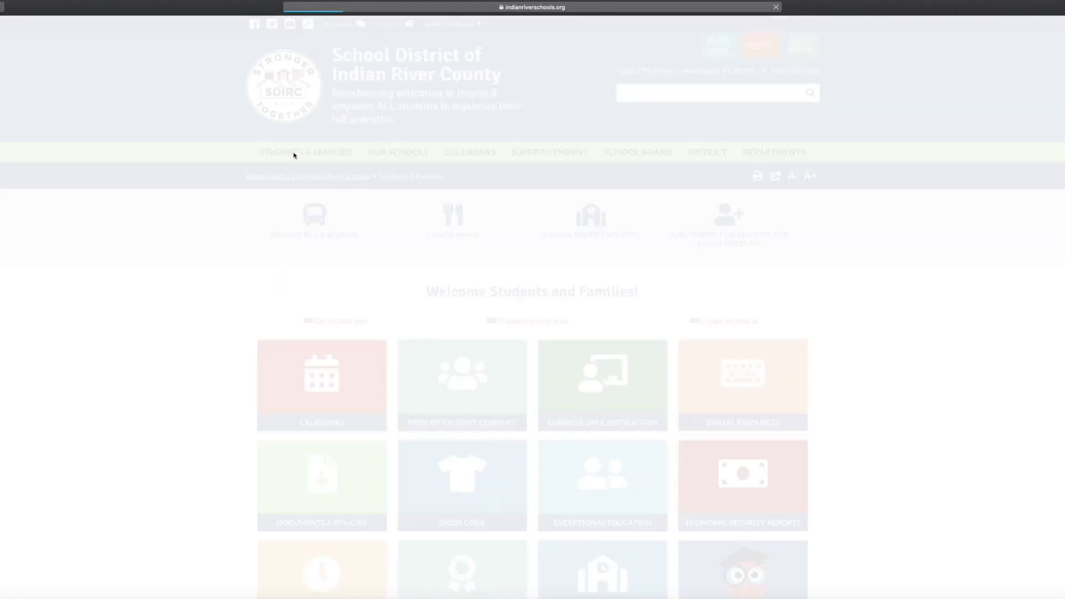
scroll(630, 244, down, 3)
scroll(630, 244, down, 2)
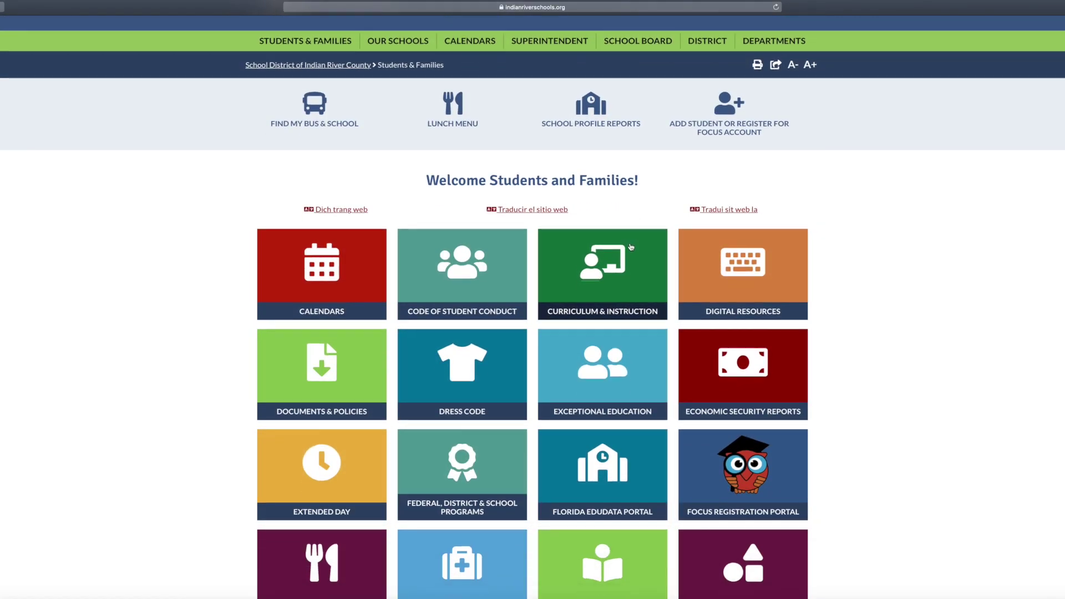
click(740, 417)
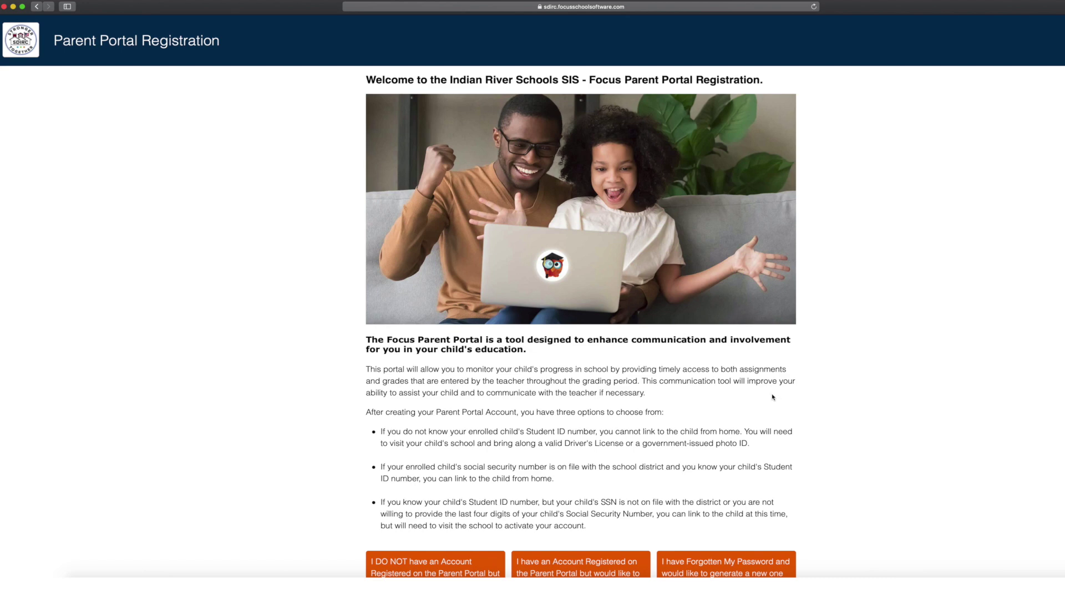
- Enter the parent's first name, last name and e-mail address in the registration form
scroll(772, 396, down, 1)
scroll(768, 394, down, 3)
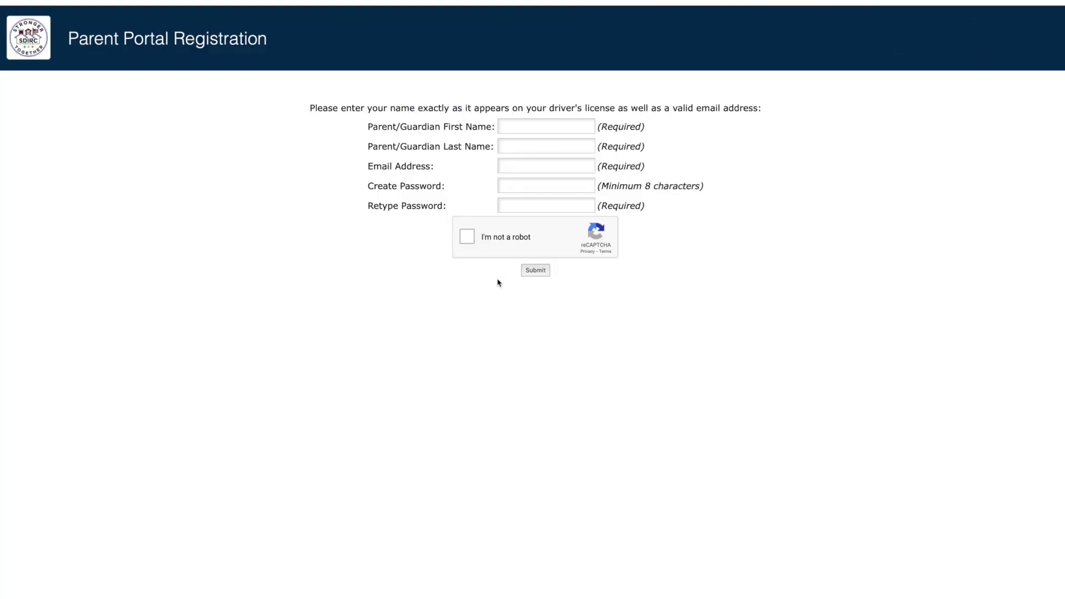
key(Tab)
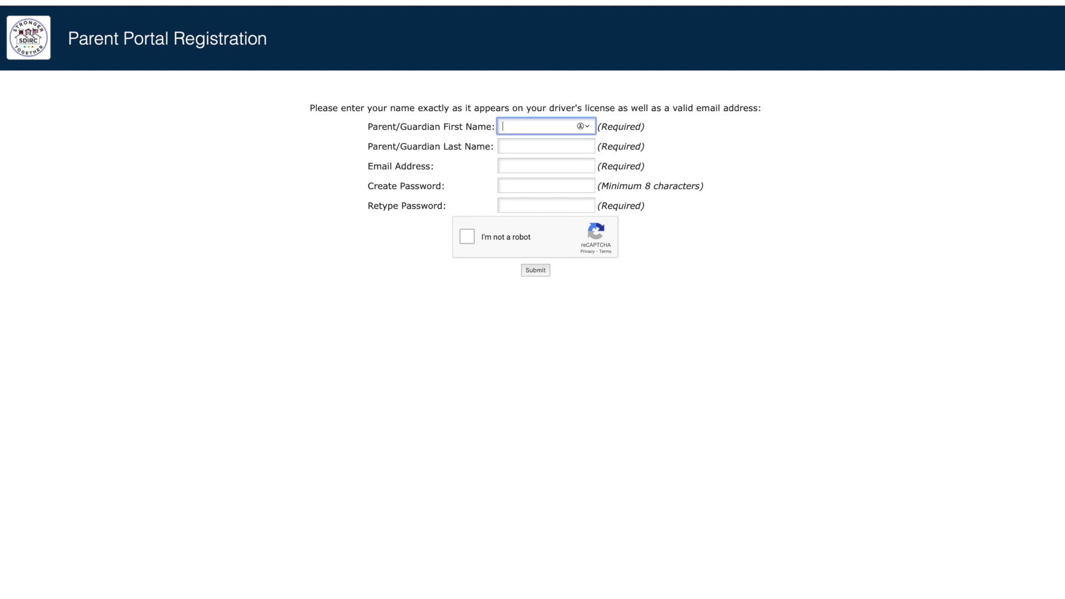
key(Tab)
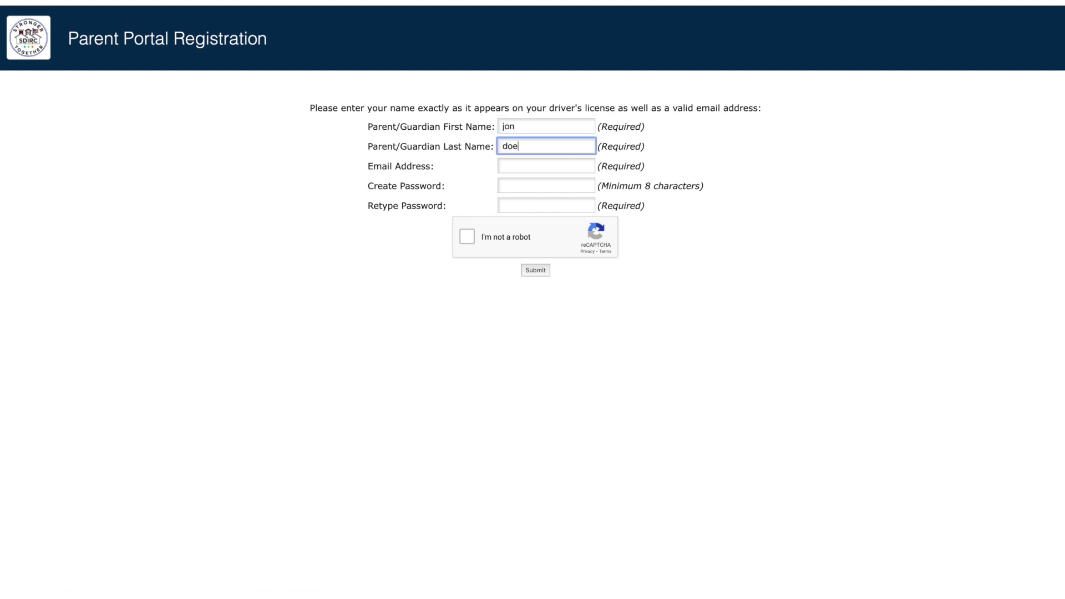
key(Tab)
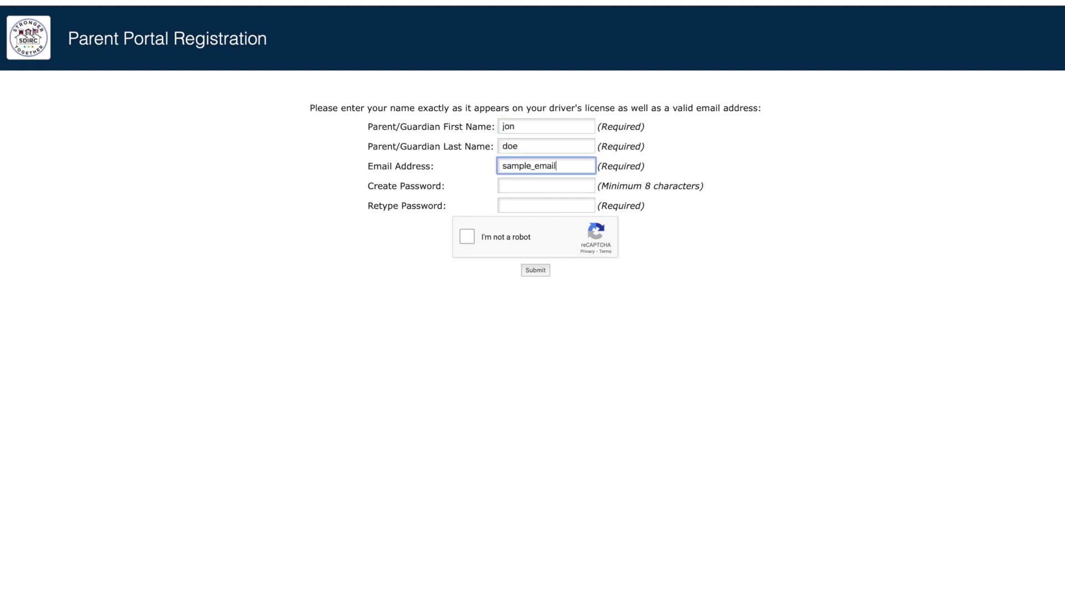
- Create and retype the account password, then tick the reCAPTCHA box
key(Tab)
text(********)
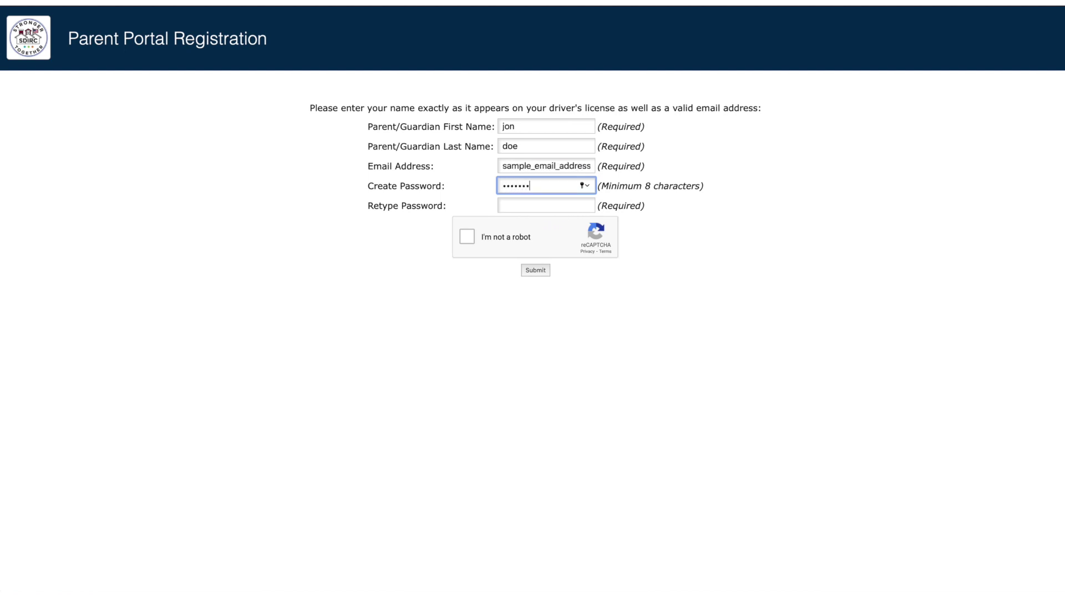
key(Tab)
text(********)
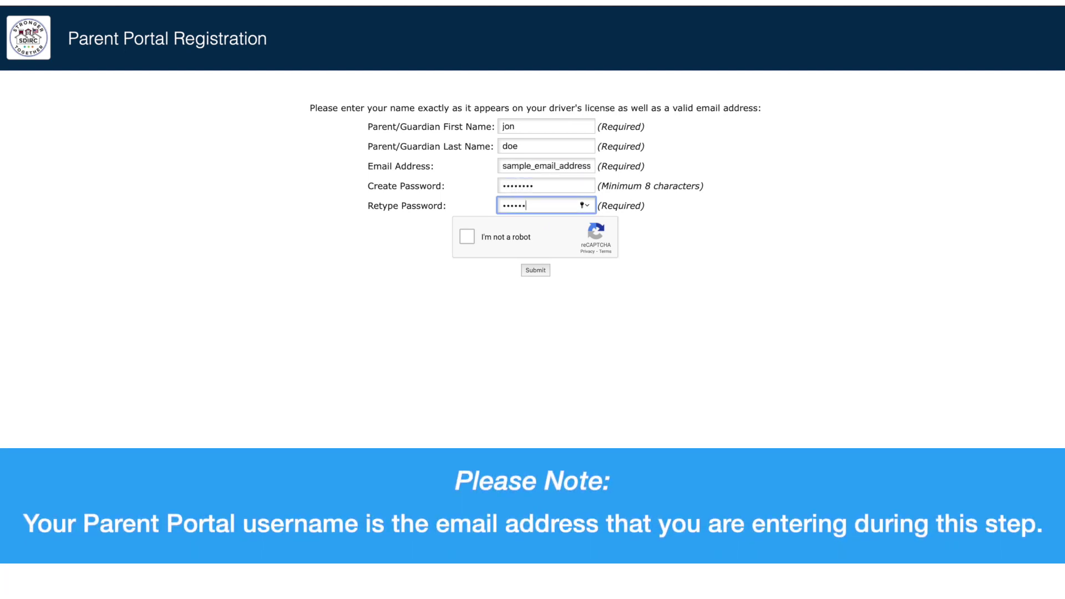
click(467, 238)
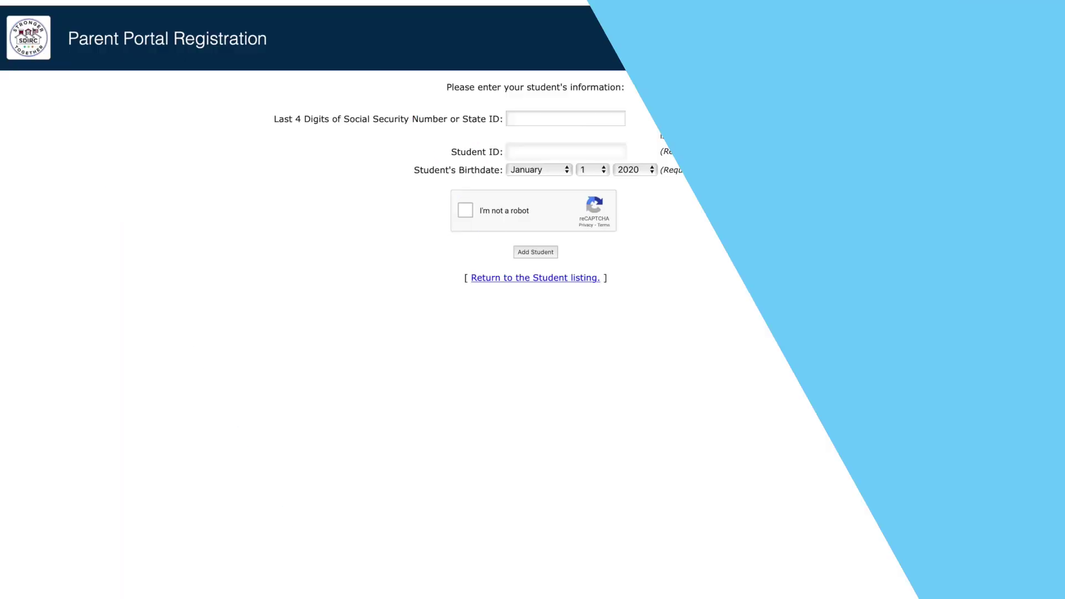
- Enter the student's SSN digits, student ID and birth year, then tick the reCAPTCHA
click(614, 117)
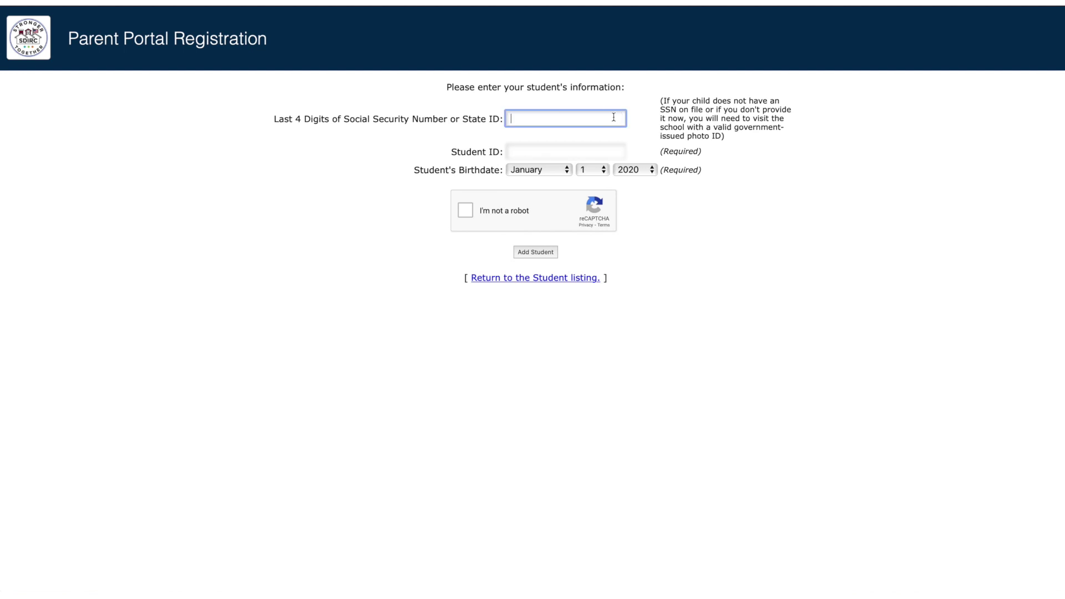
key(Tab)
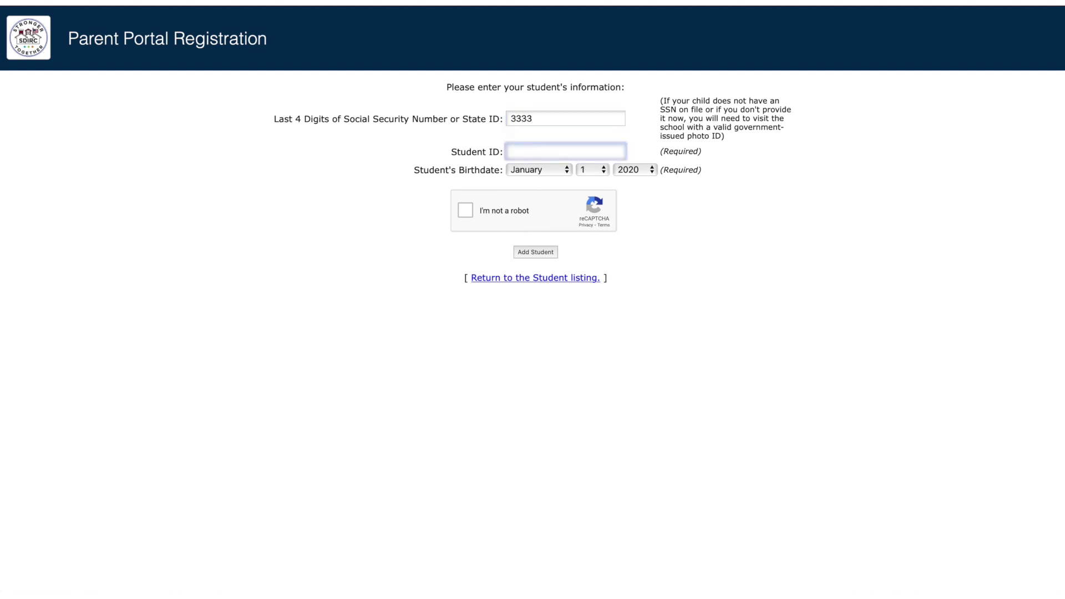
key(Tab)
click(633, 170)
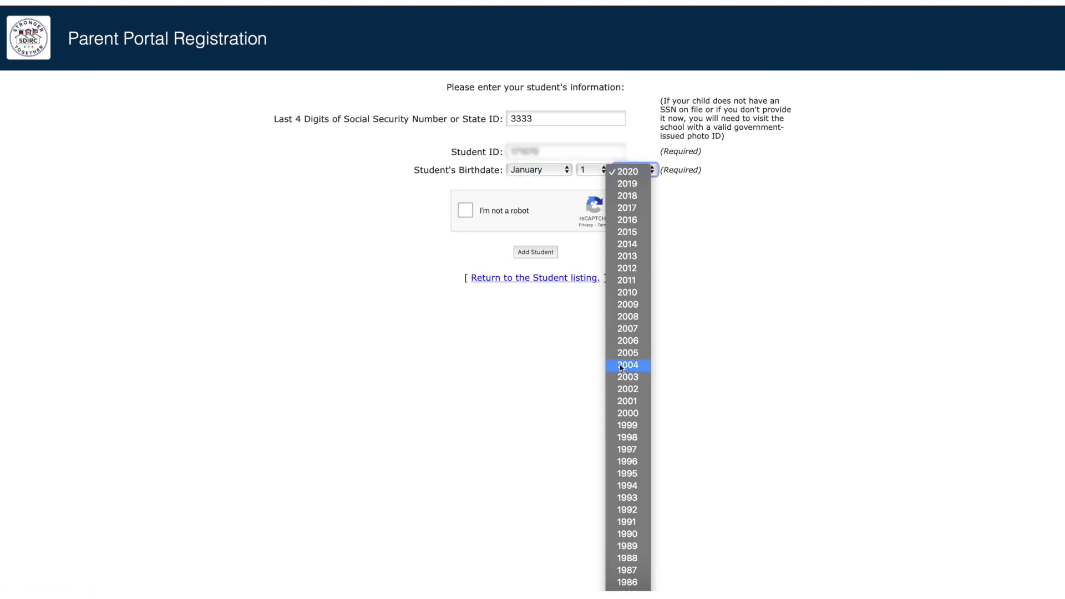
click(628, 413)
click(465, 211)
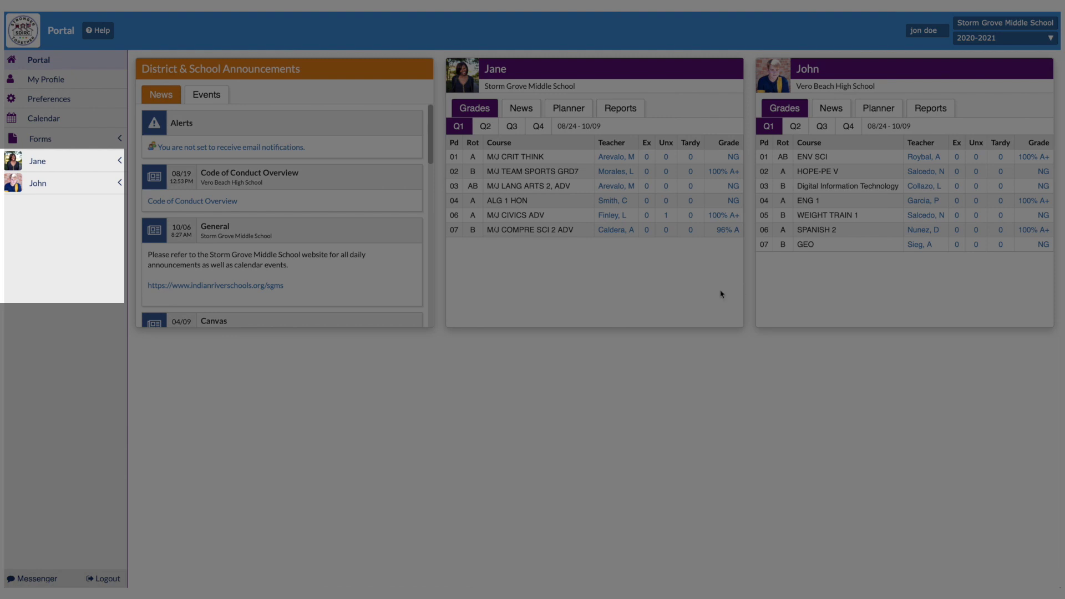
- Expand both children's entries in the dashboard sidebar to show their page links
click(86, 163)
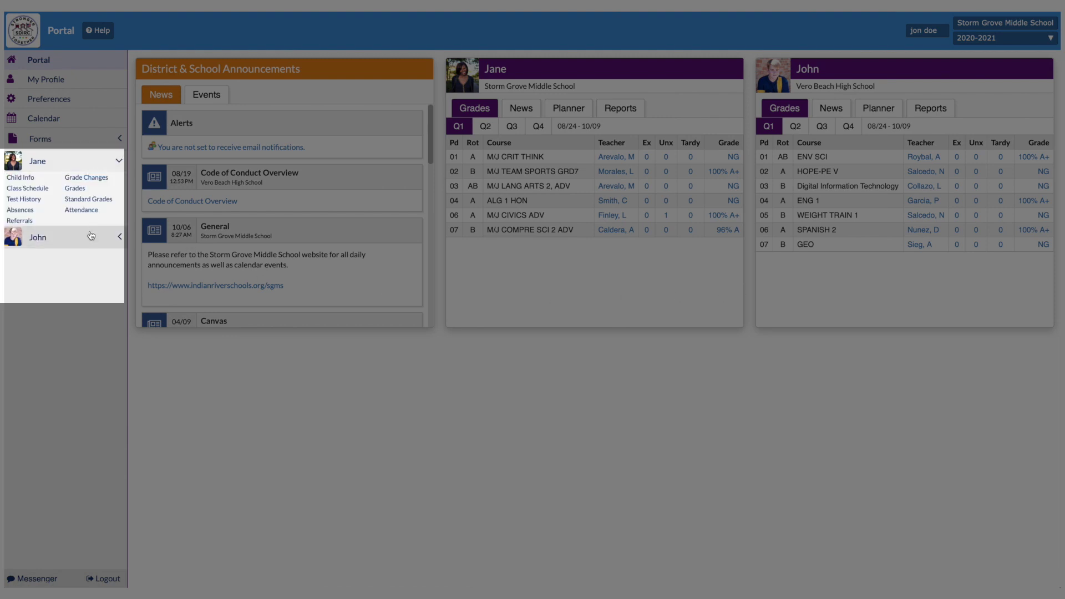
click(91, 236)
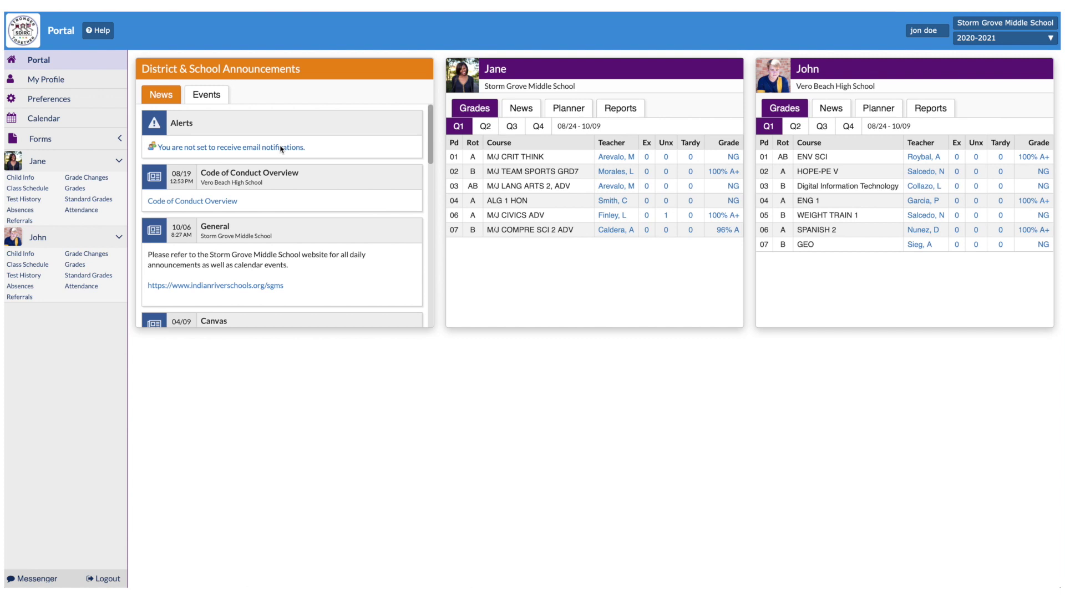
- From the notifications alert, set e-mail frequency to Daily and save the preference
click(282, 148)
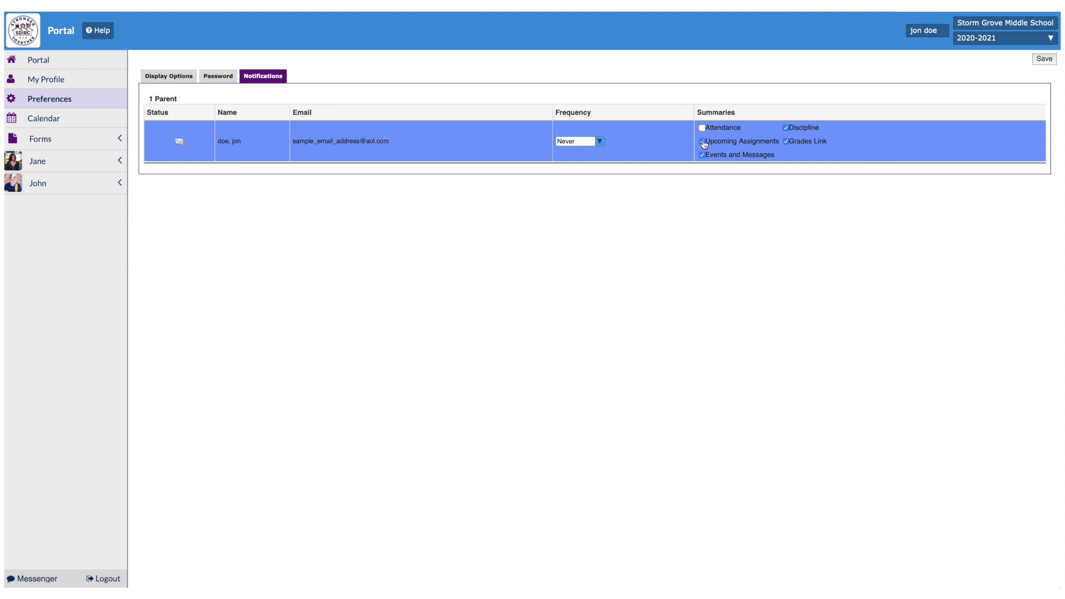
click(599, 141)
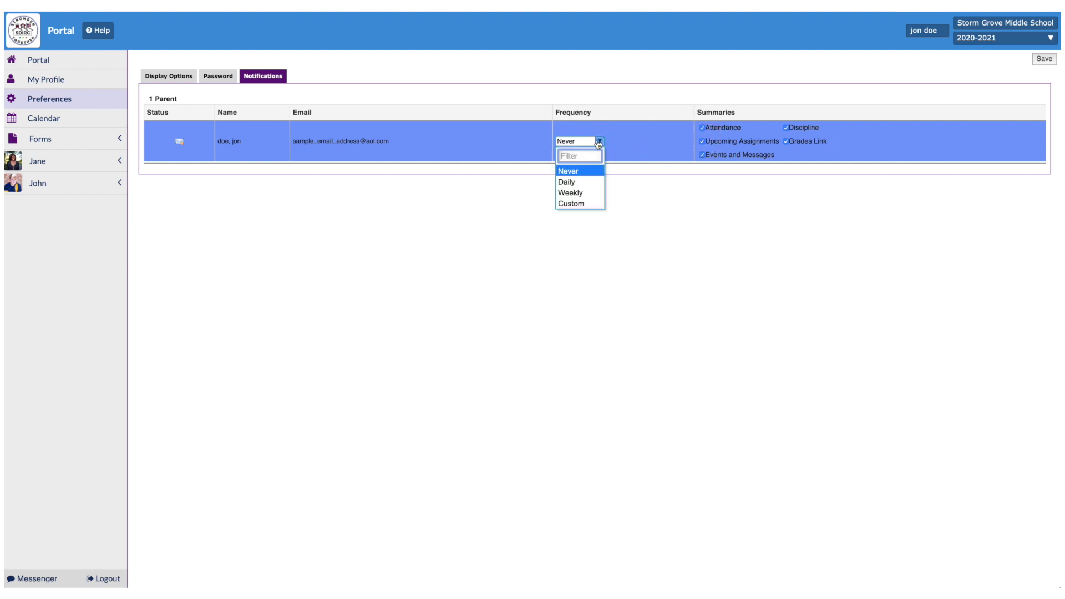
click(587, 180)
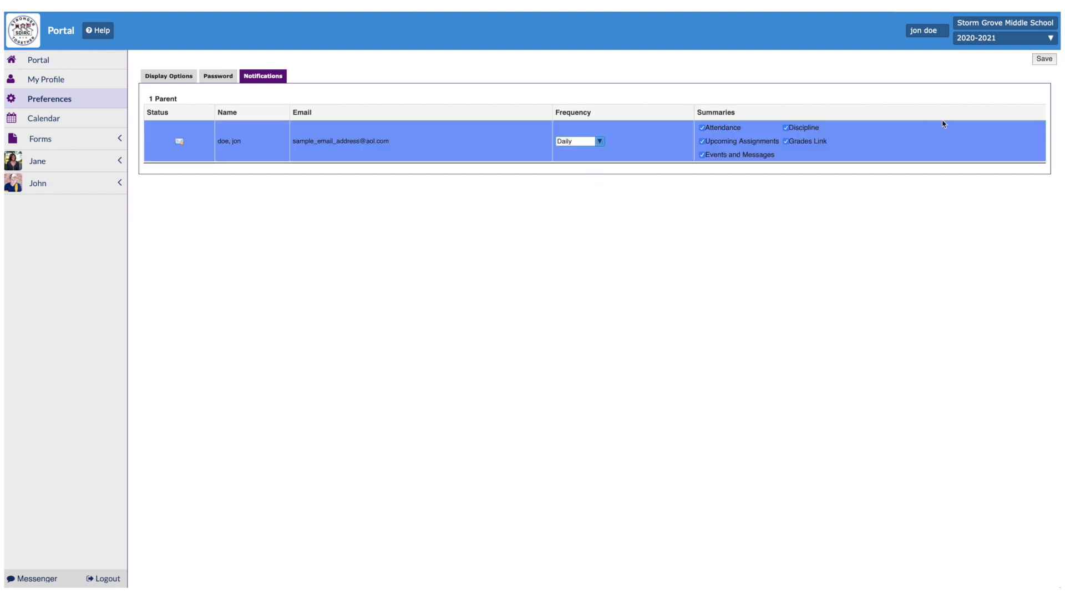
click(1052, 60)
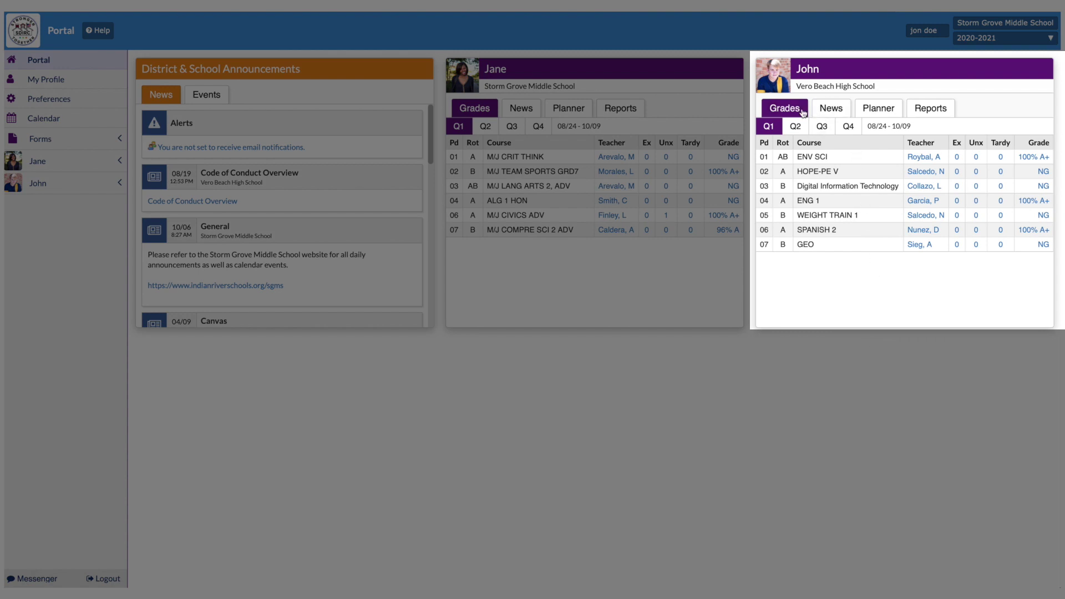
- Cycle the high-school student's card through News, Planner and empty Reports, then back to Grades
click(845, 111)
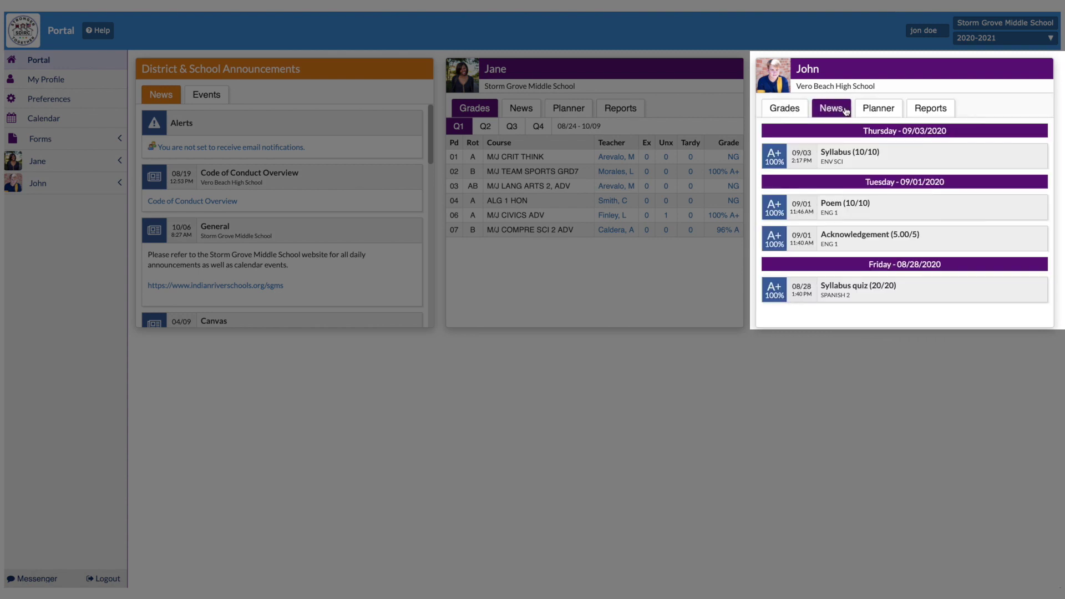
click(896, 110)
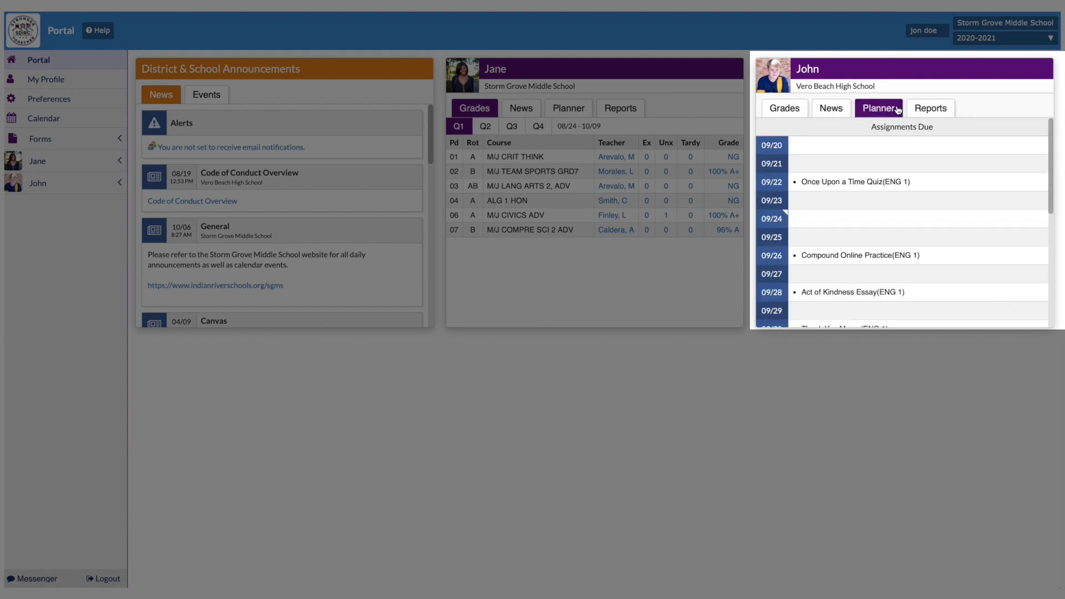
click(950, 108)
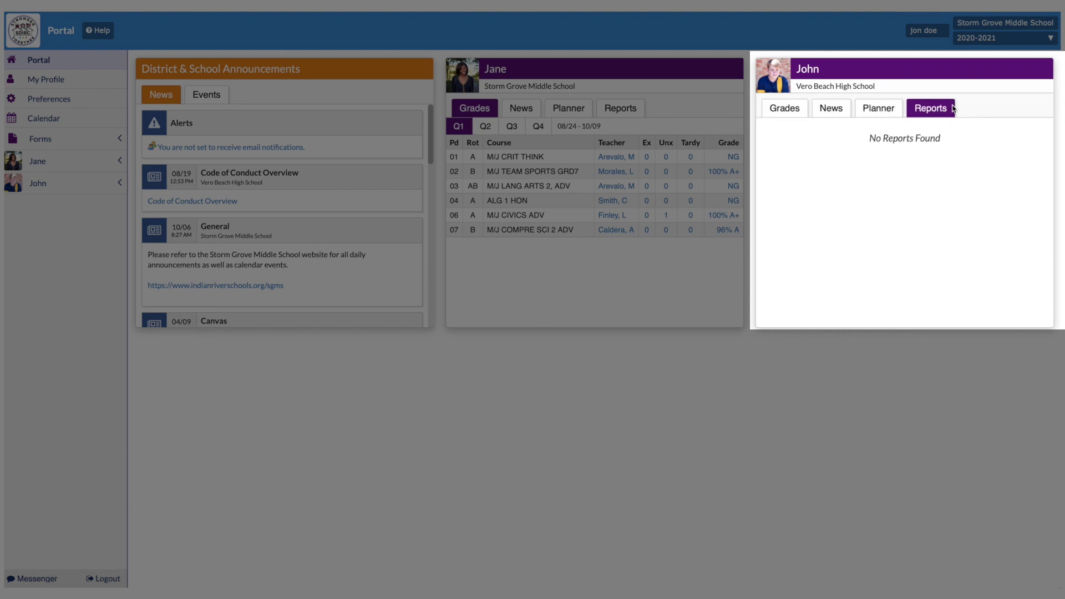
click(800, 108)
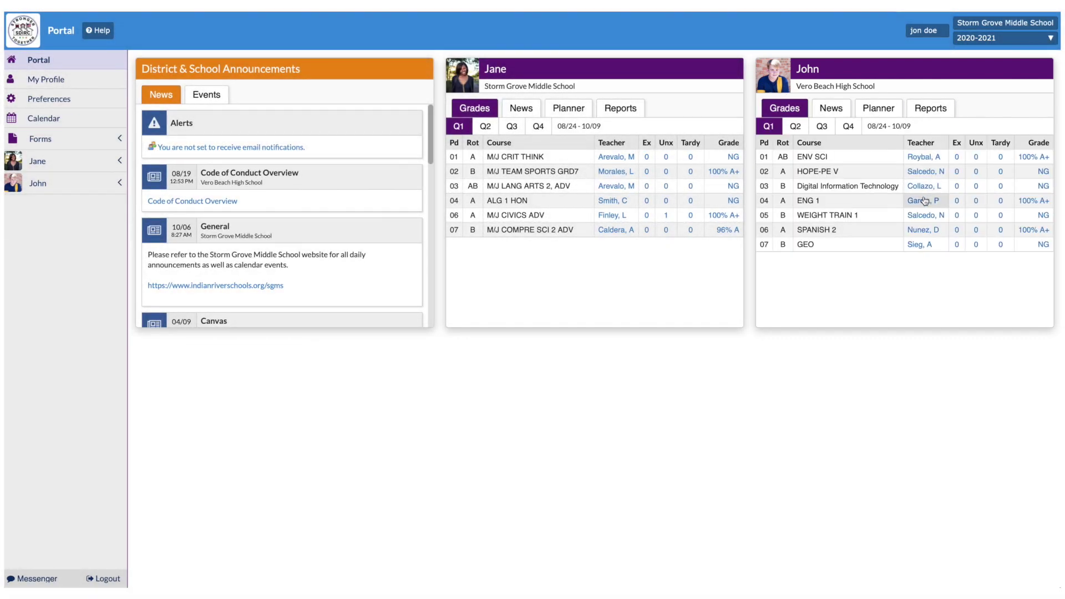
- Start an ENG 1 teacher message, then view attendance and ENV SCI assignment grade details
click(926, 201)
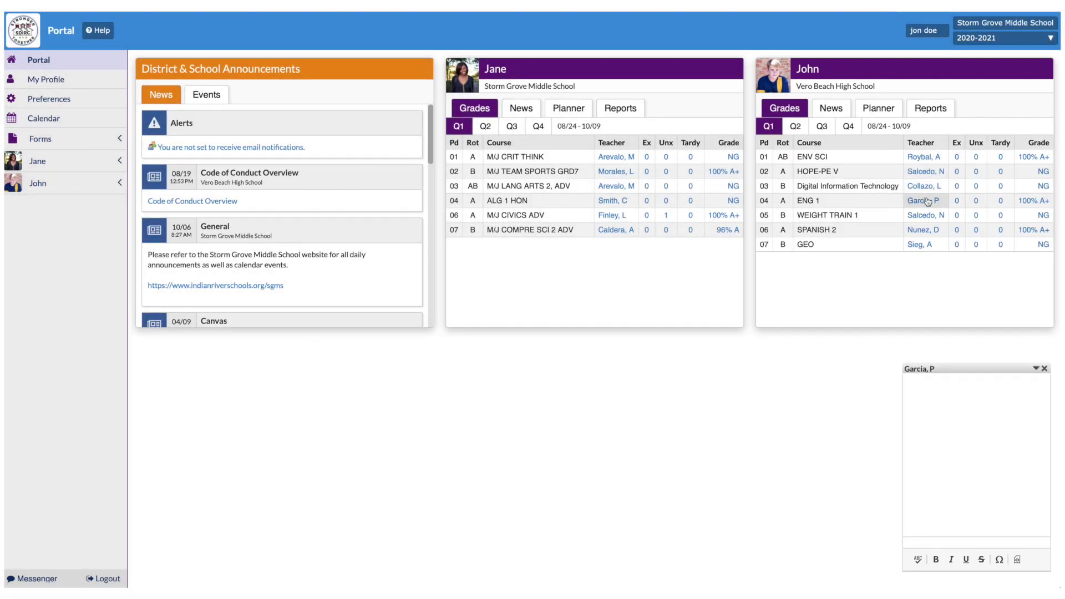
click(999, 201)
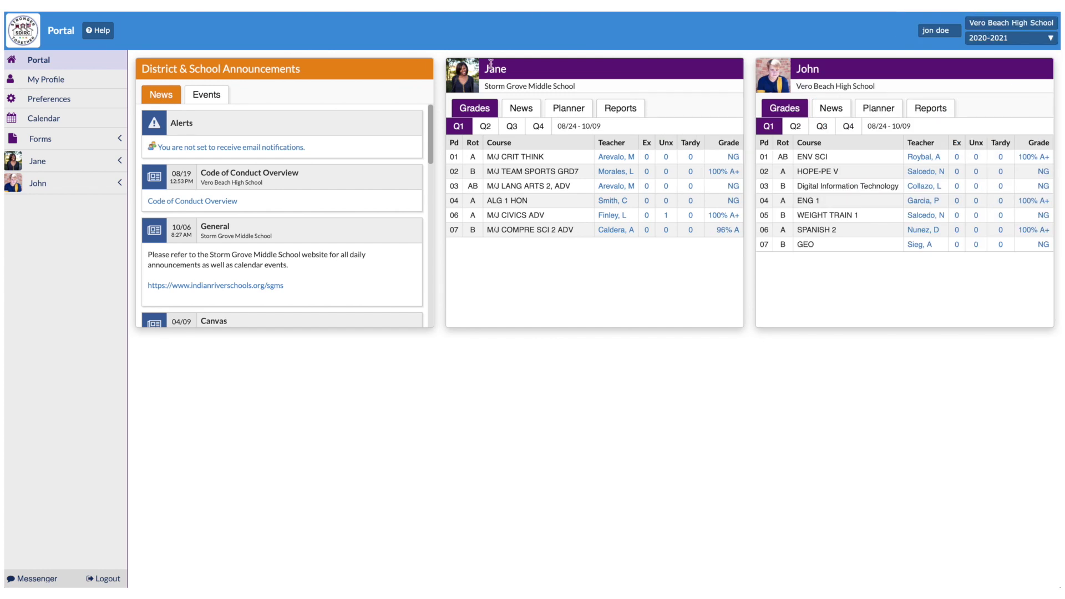
click(1042, 159)
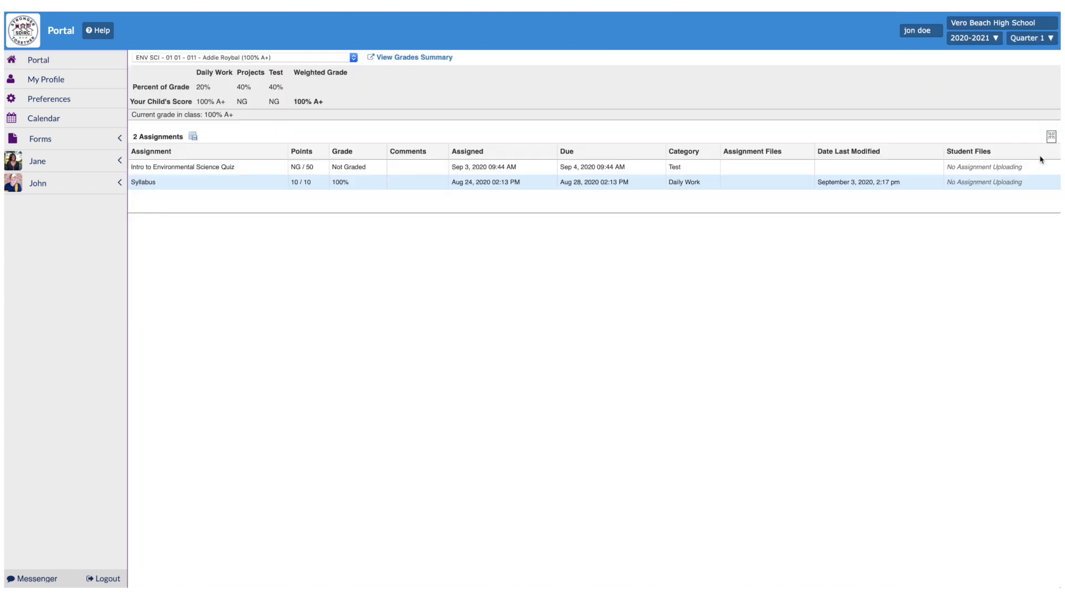
click(351, 58)
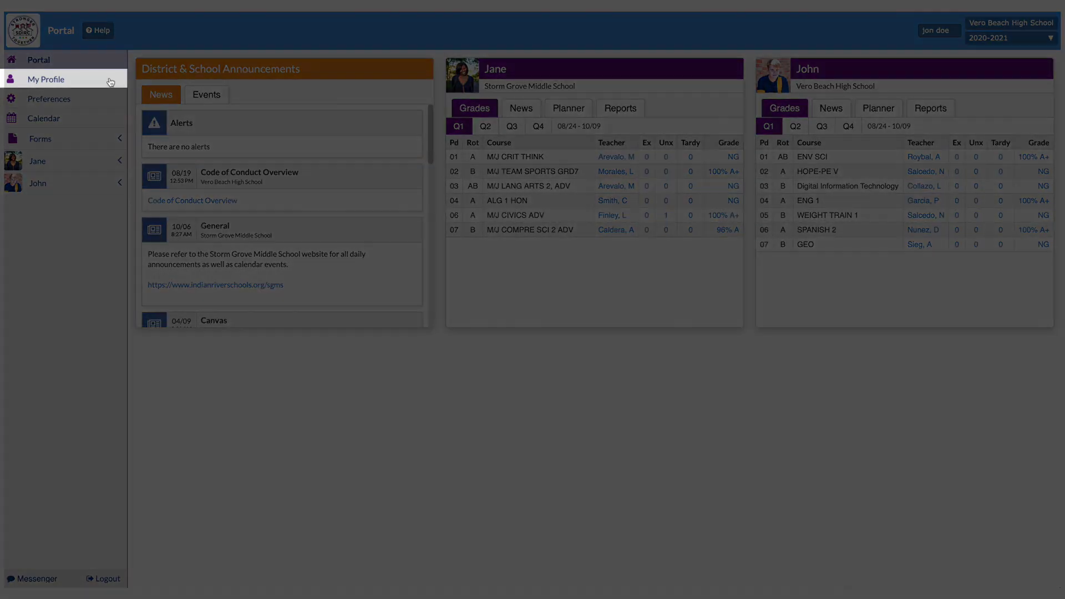
- Open My Profile and show the Attached Students list with the grade 09 and 07 children
click(111, 81)
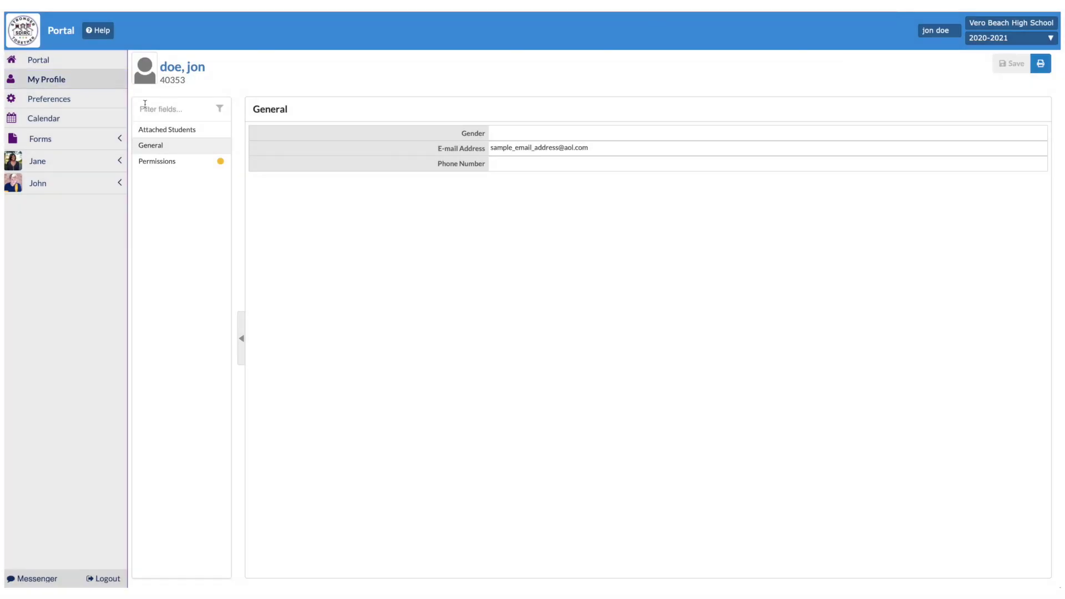
click(182, 132)
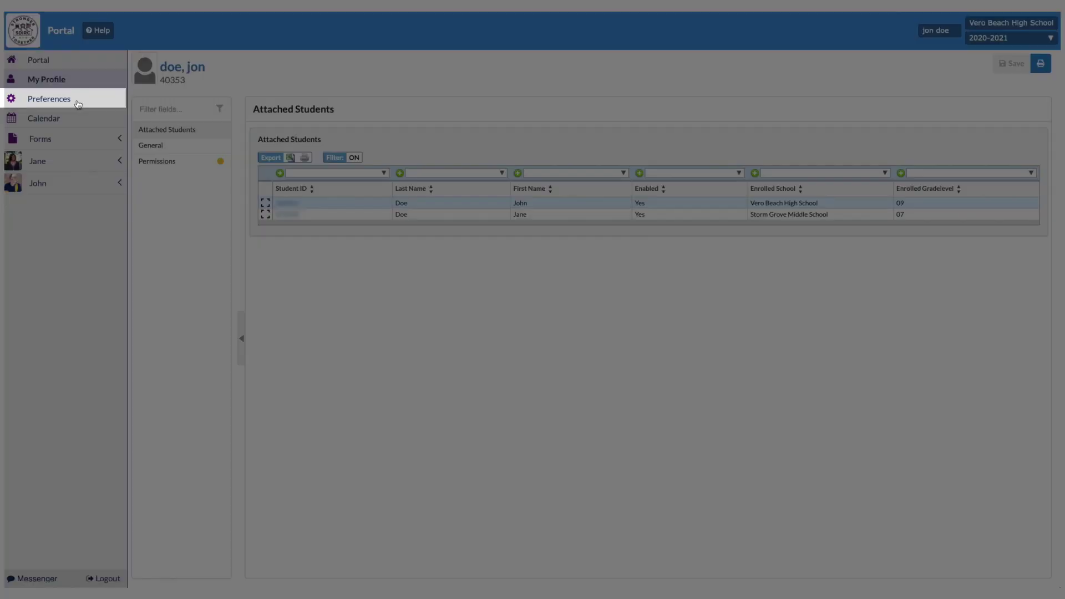
- In Preferences, set the Notifications tab frequency from Weekly to Daily and save
click(78, 103)
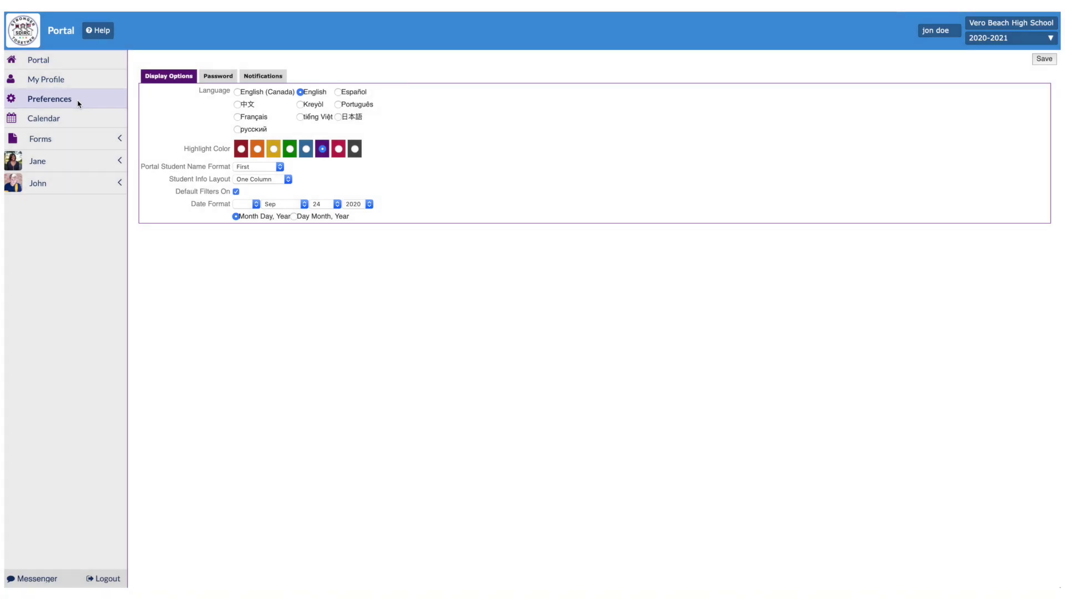
click(215, 78)
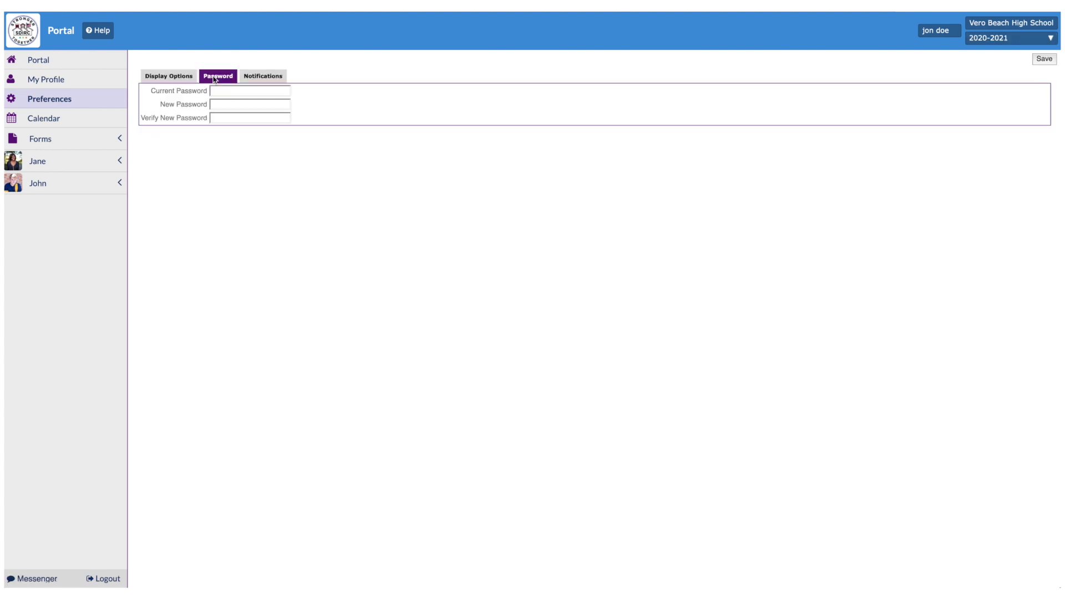
click(251, 80)
click(575, 142)
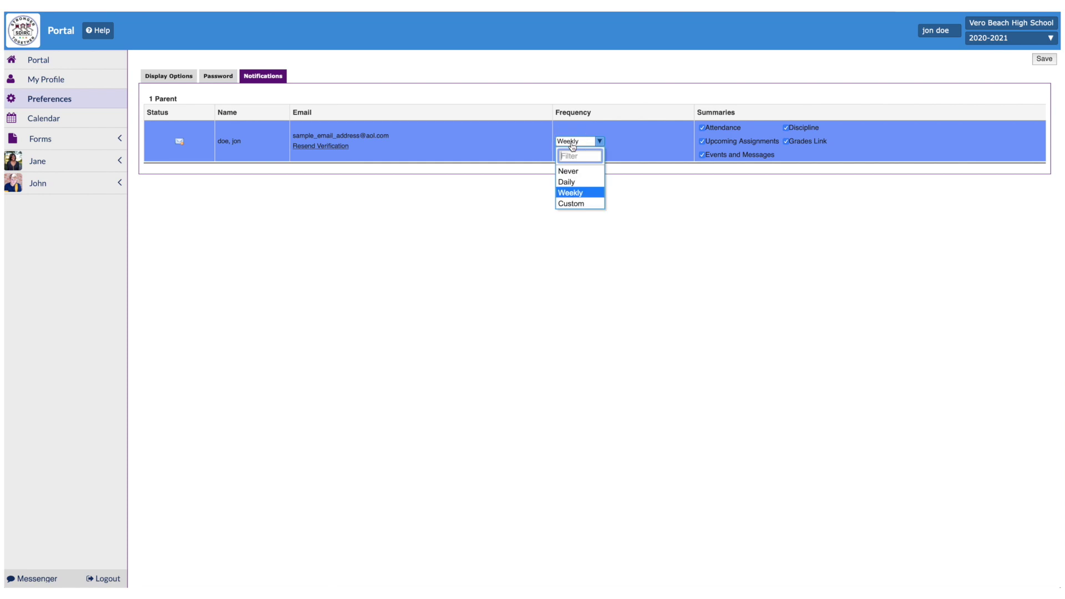
click(583, 182)
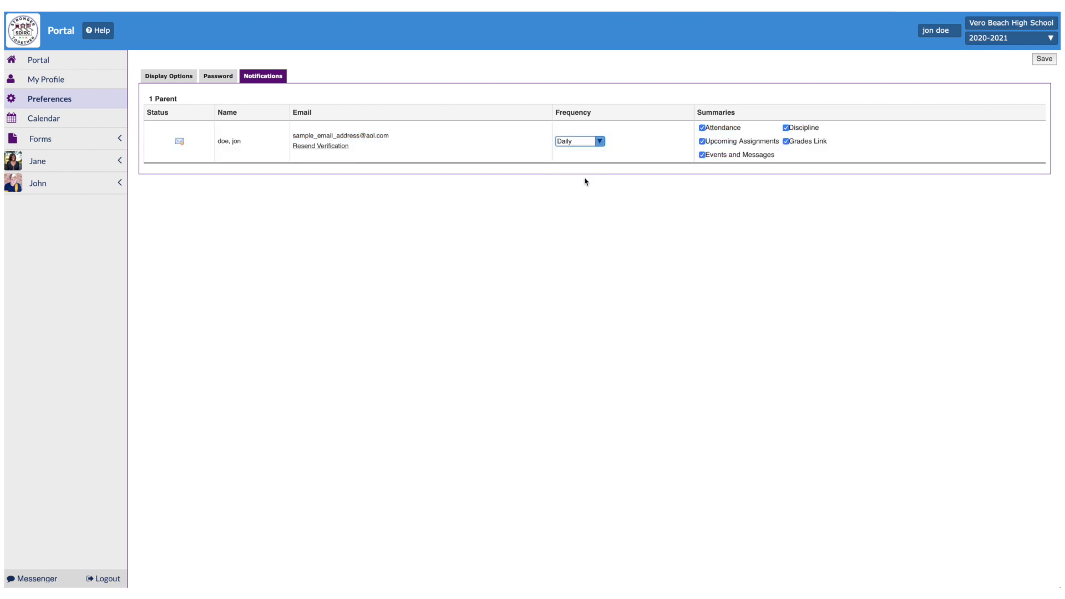
click(1044, 59)
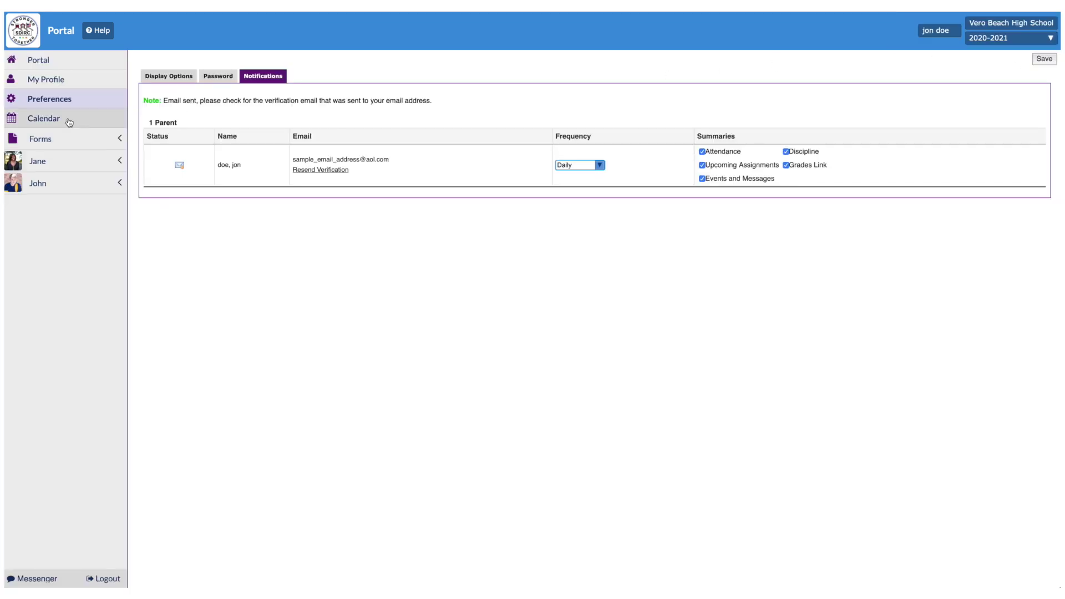
click(69, 121)
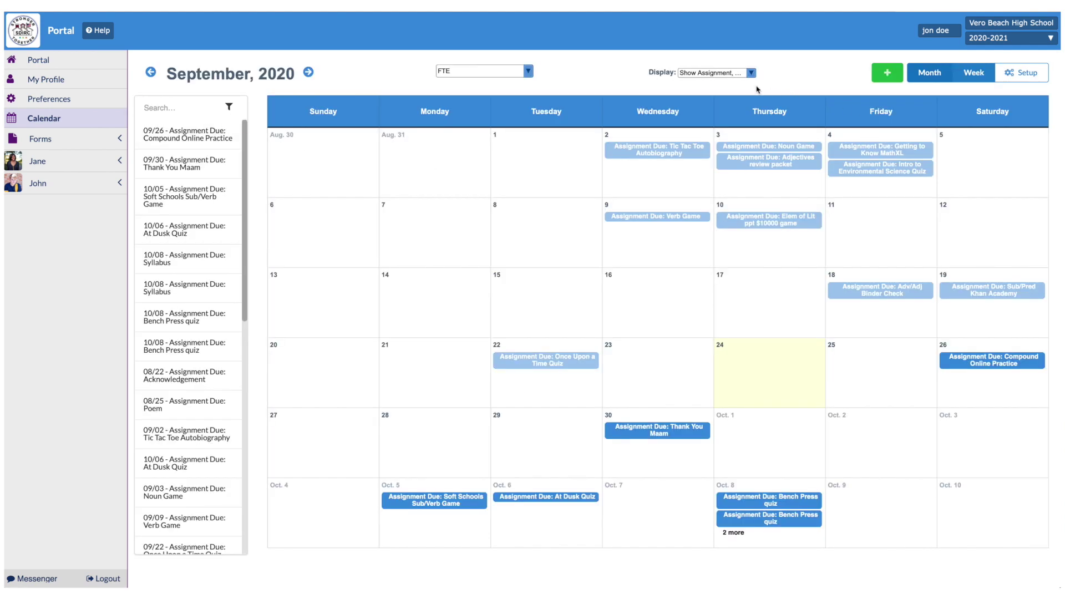
- Check the calendar Display options and the middle-school student's Child Info, then reopen the September 2020 calendar
click(738, 74)
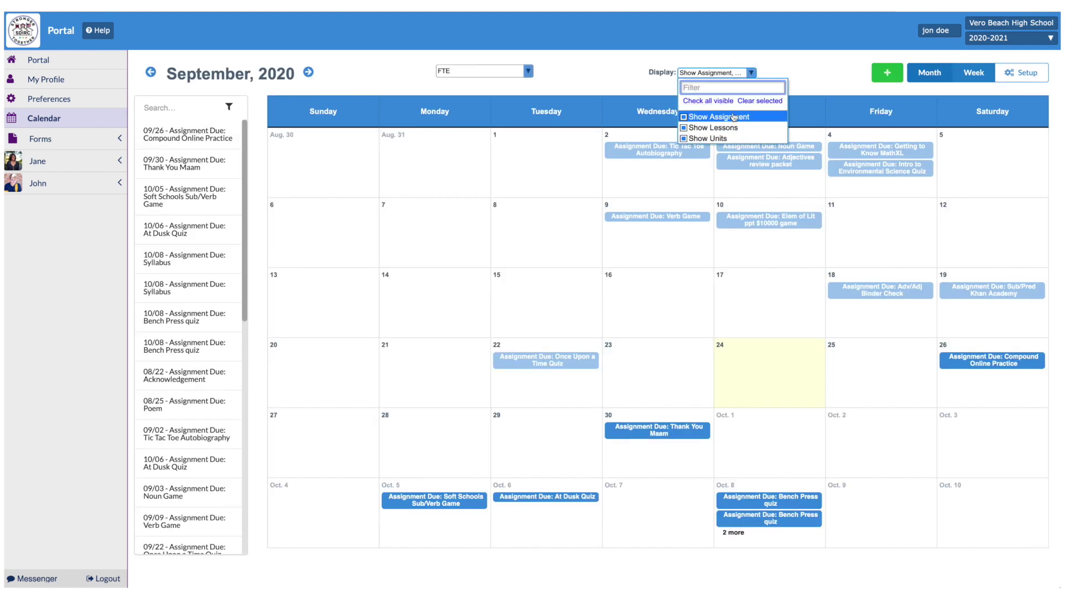
click(744, 66)
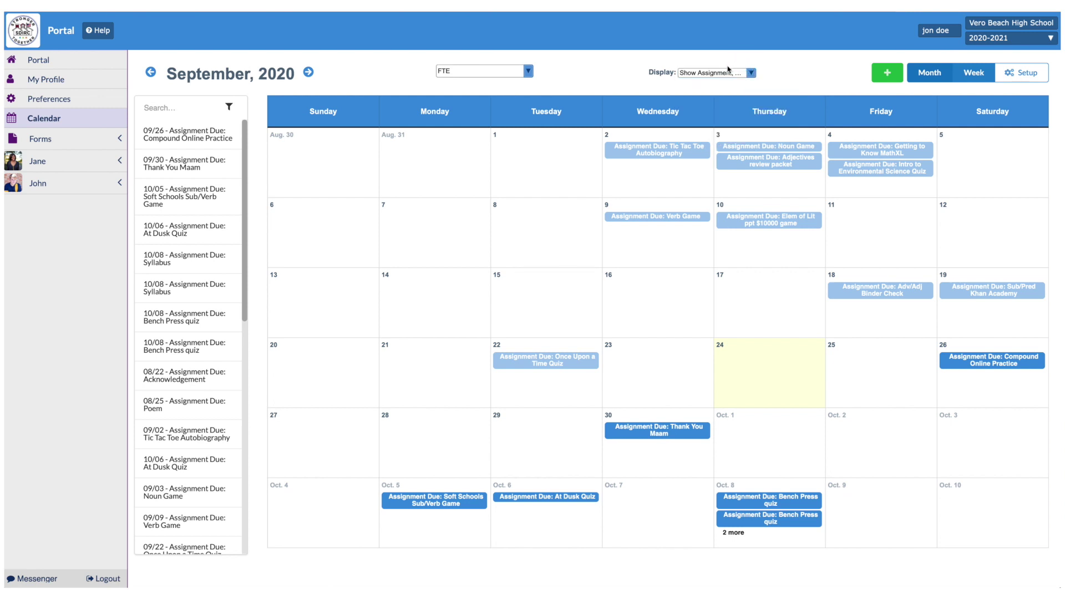
click(96, 161)
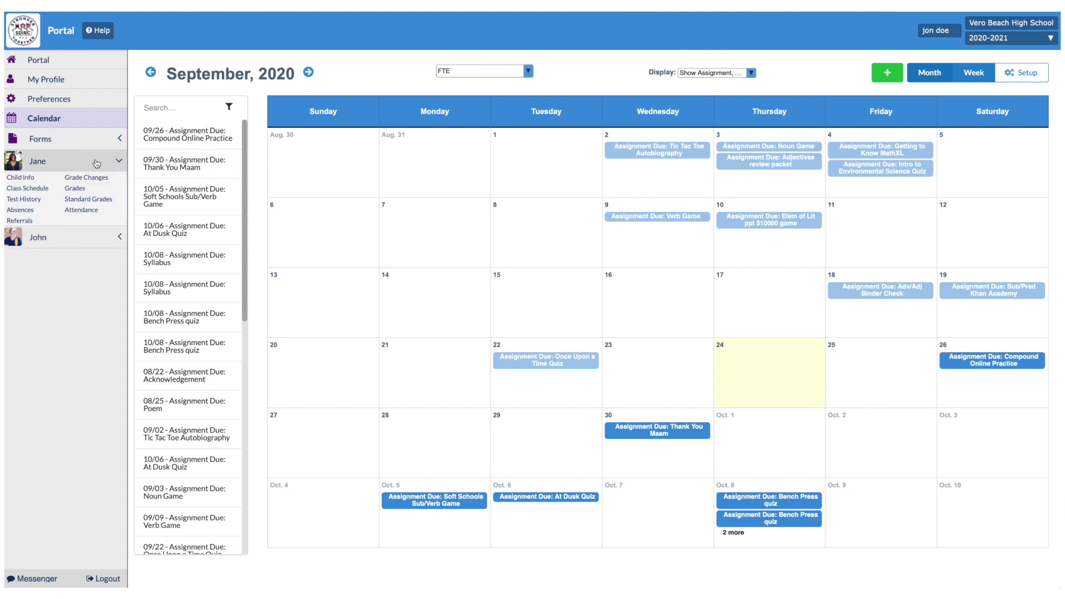
click(23, 178)
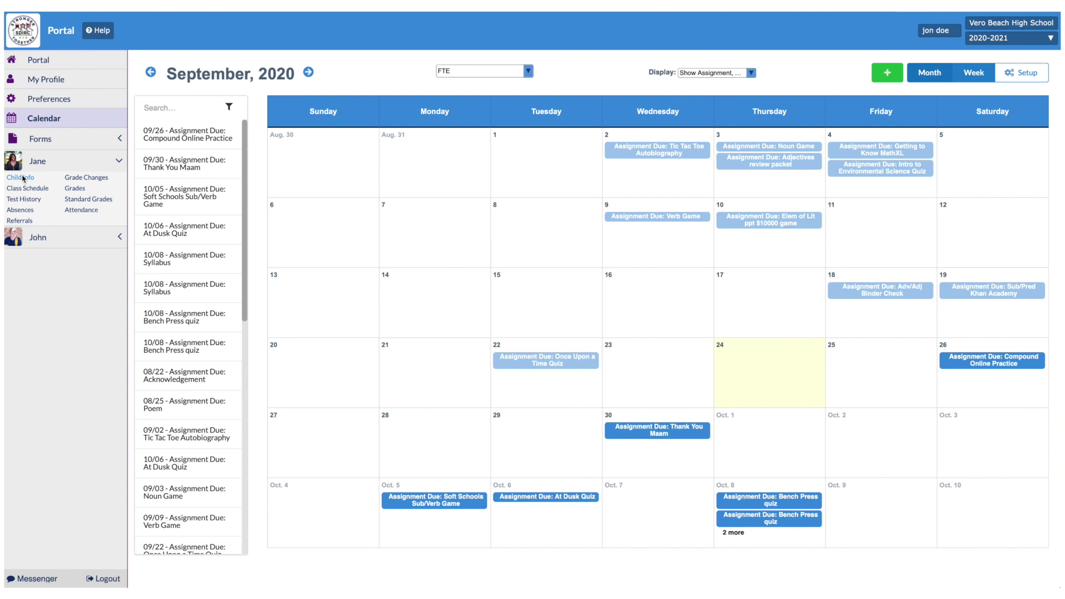
click(55, 118)
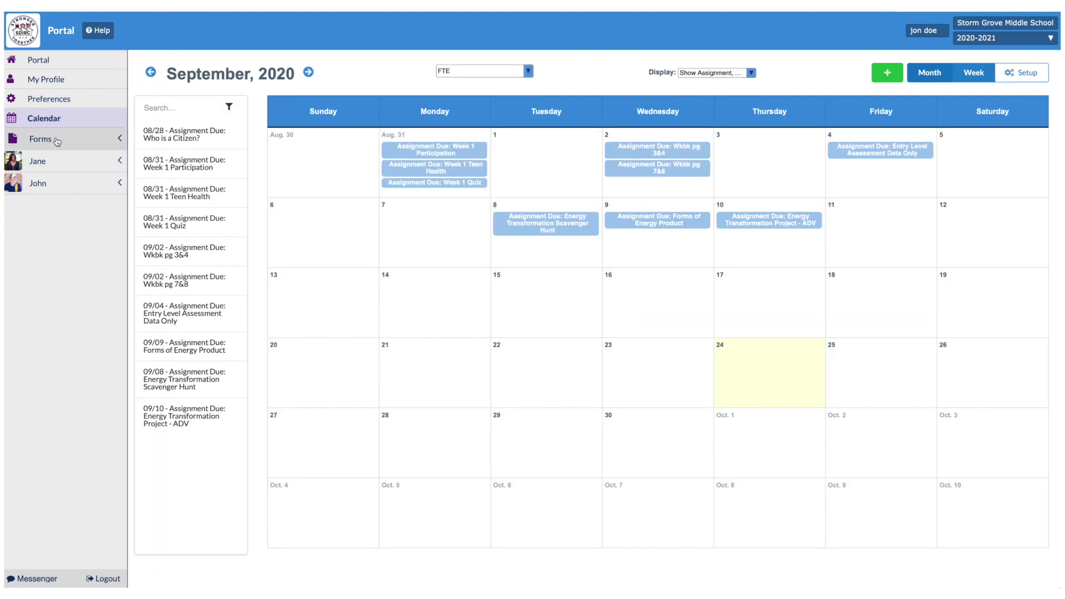
- Expand Forms to list the English and Spanish 2020-2021 Parent Acknowledgement Forms, then both students' menus
click(56, 139)
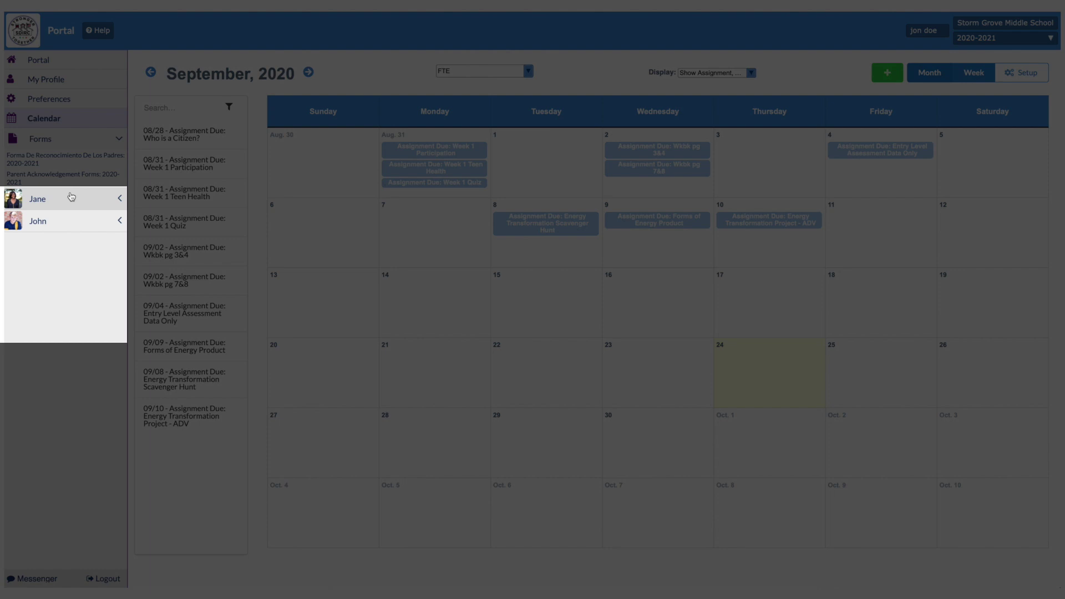
click(71, 197)
click(84, 276)
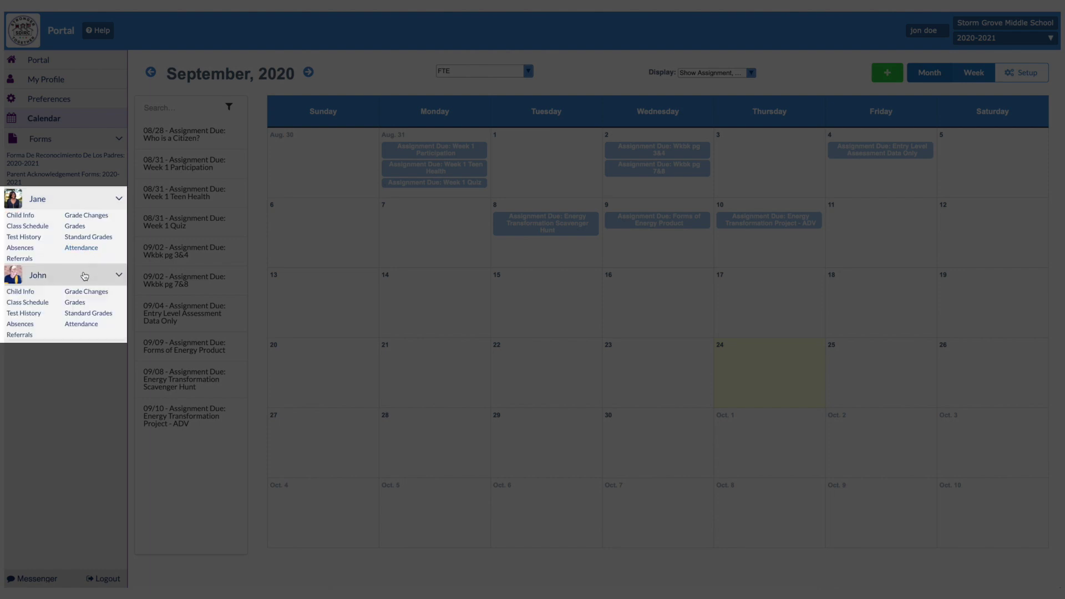